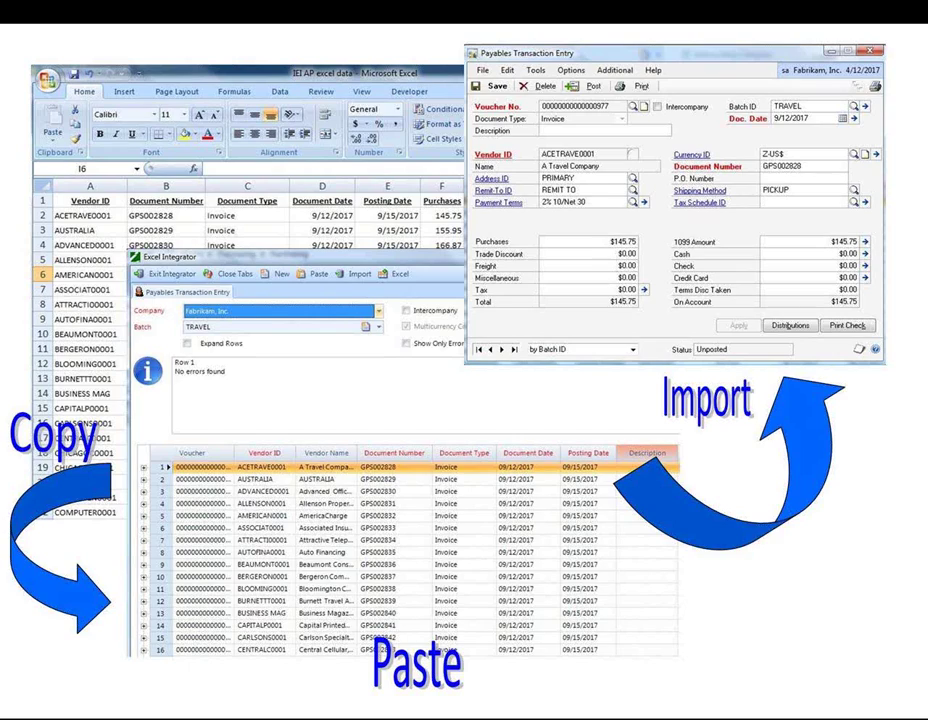
# - Review the Setup Payables Transaction Entry fields, then close the tab back to the main menu
pyautogui.hotkey('alt', 'Tab')
pyautogui.hotkey('alt', 'Tab')
pyautogui.hotkey('alt', 'Tab')
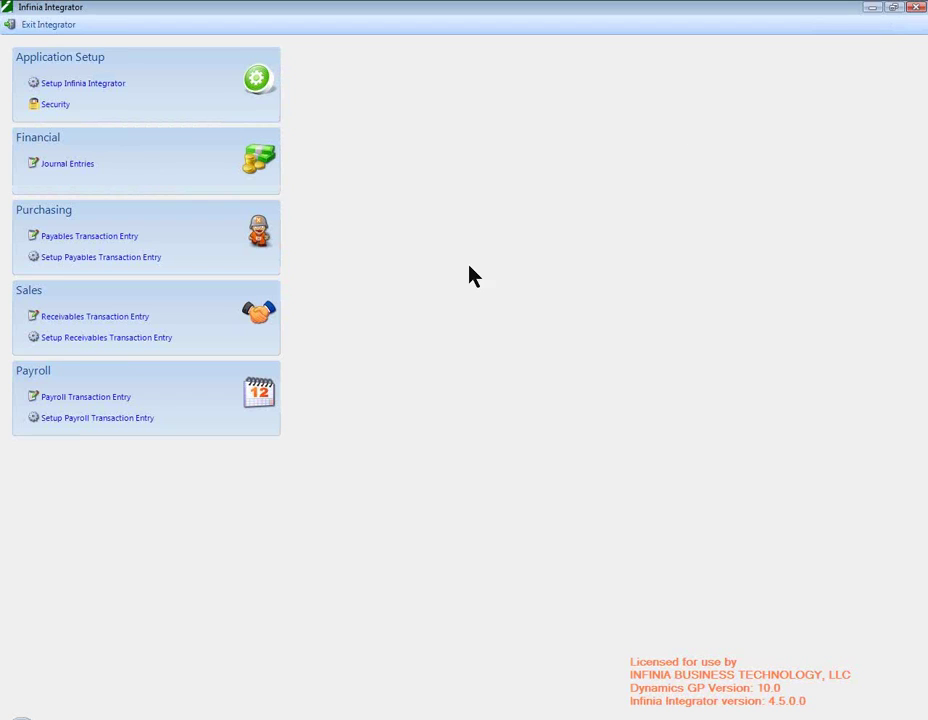
pyautogui.click(97, 260)
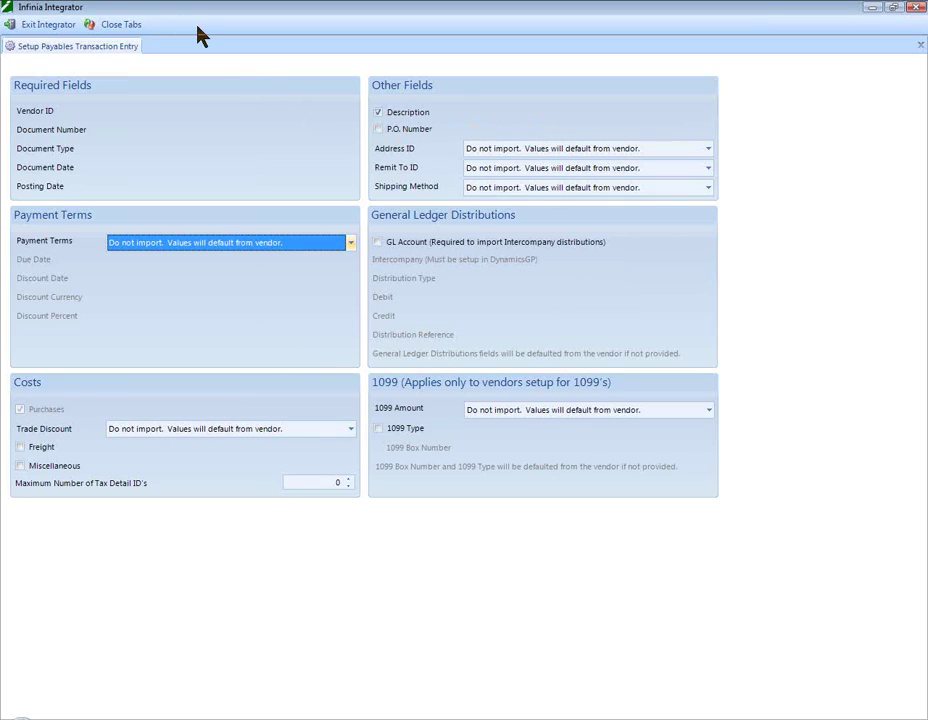
pyautogui.click(122, 28)
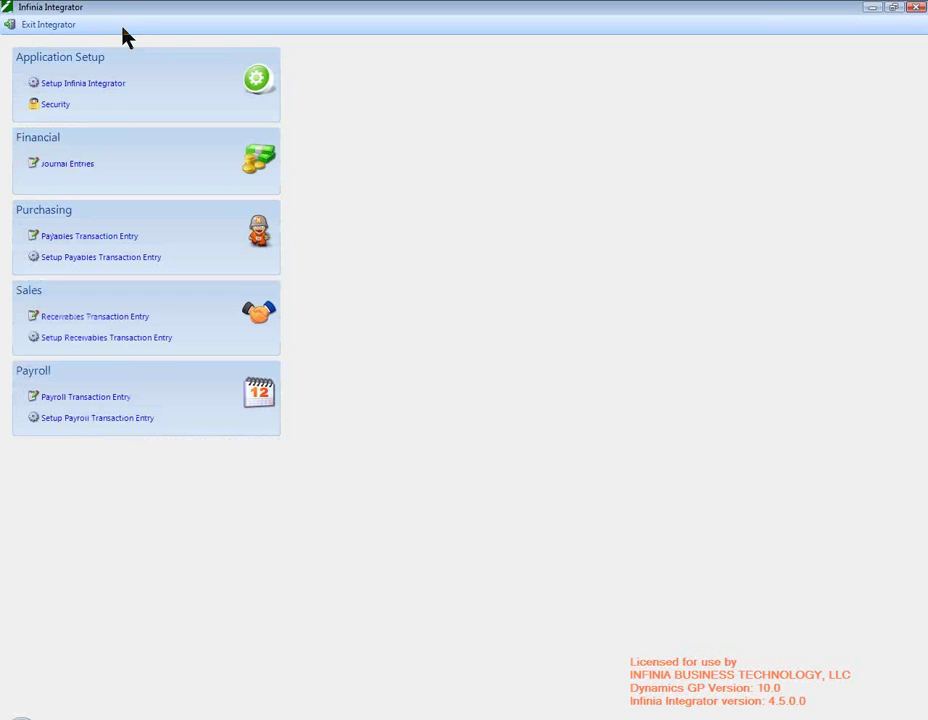
# - Start payables entry for Fabrikam, Inc., batch INTEGRATOR AP, and copy its field names to Excel
pyautogui.click(115, 244)
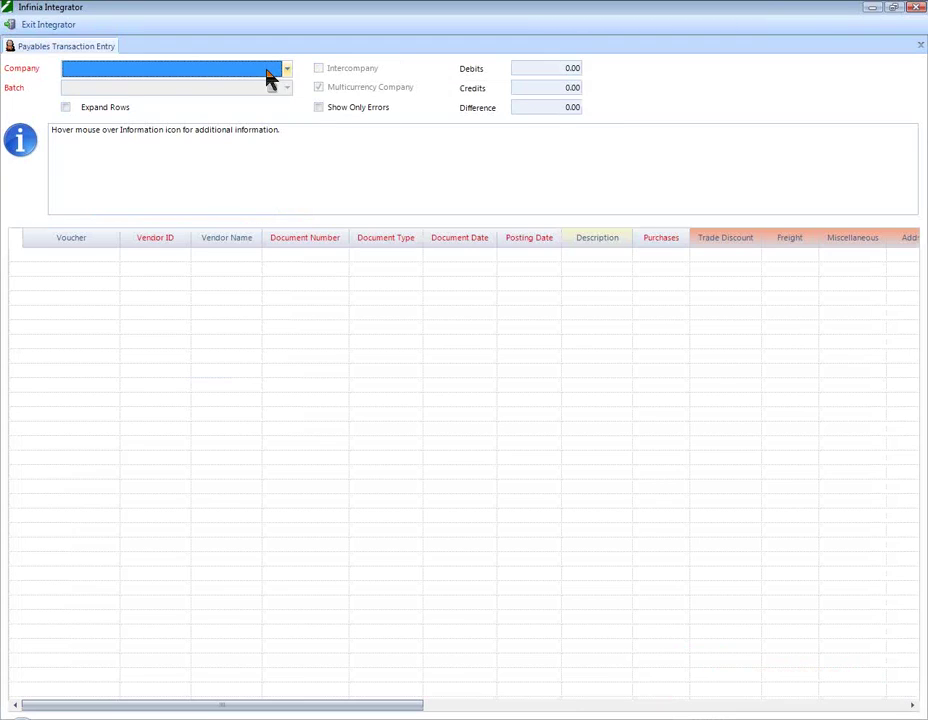
pyautogui.click(284, 68)
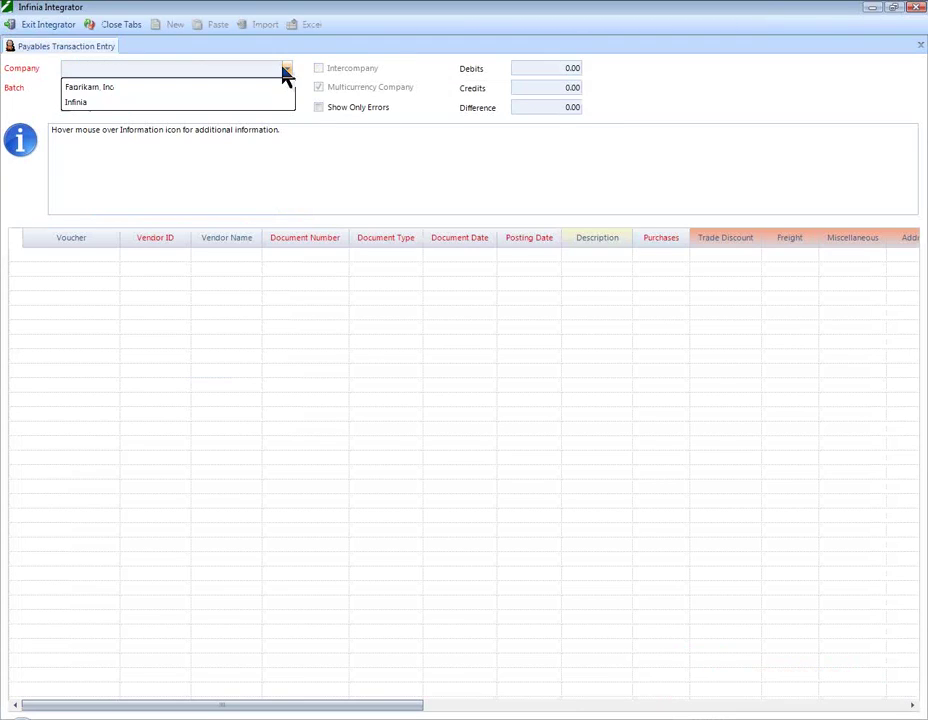
pyautogui.click(226, 86)
pyautogui.click(226, 96)
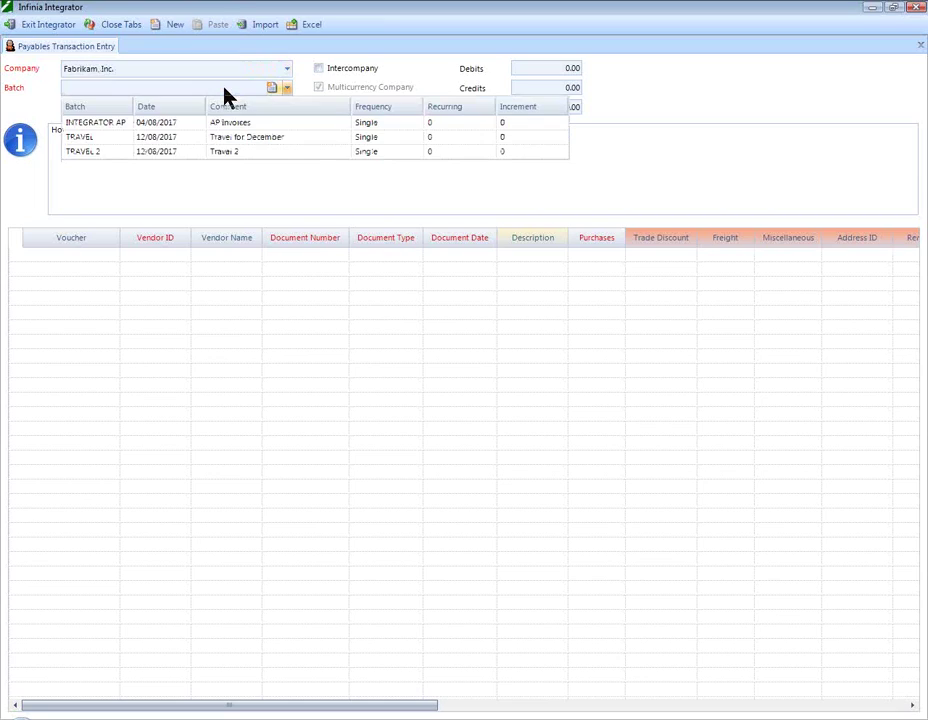
pyautogui.click(171, 124)
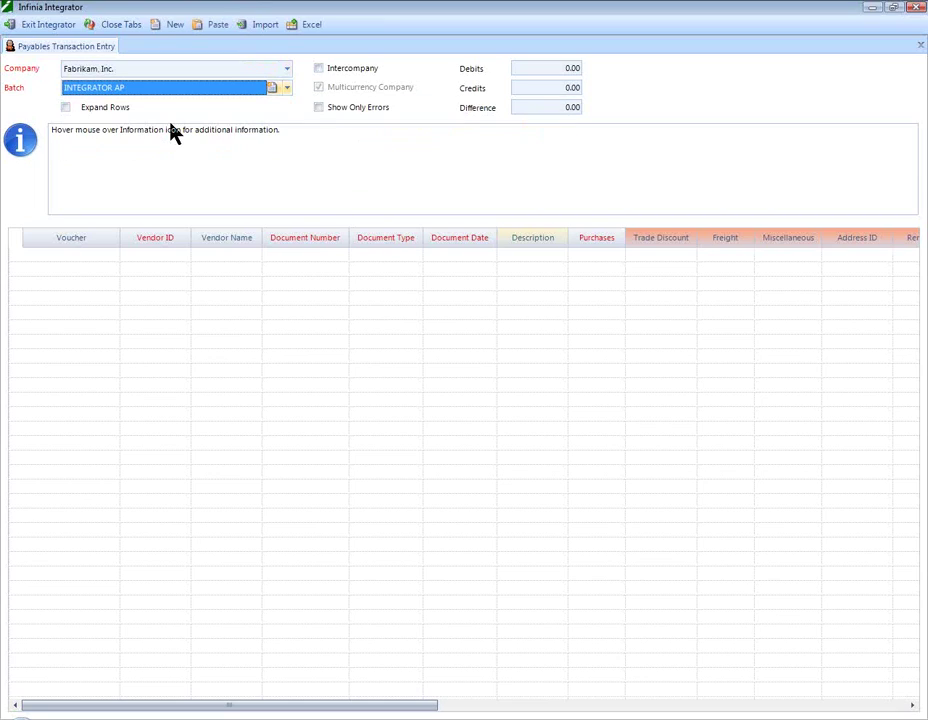
pyautogui.click(311, 27)
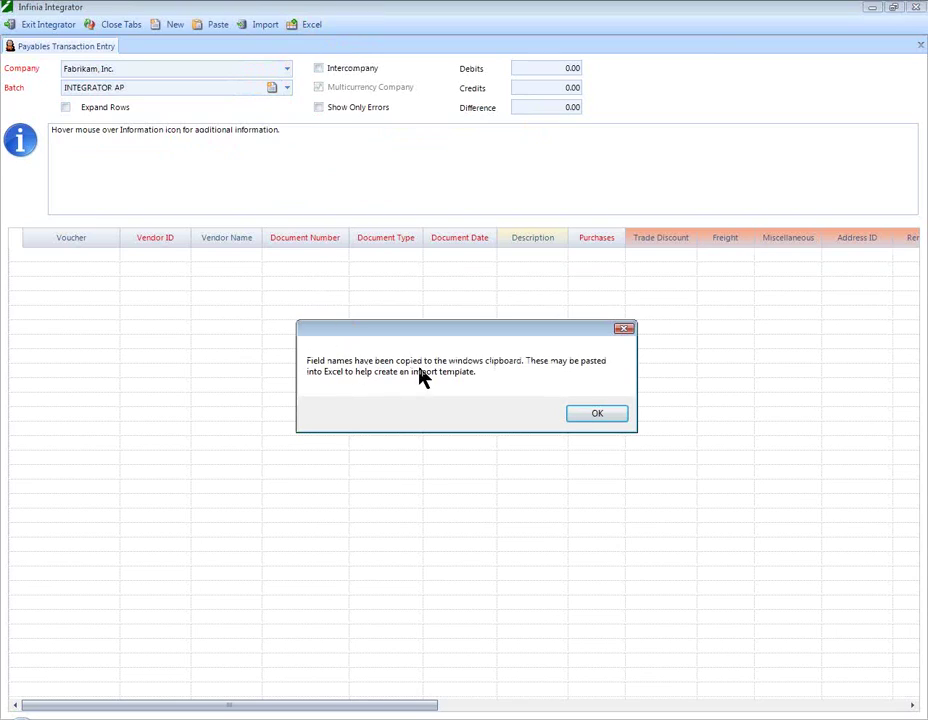
pyautogui.click(594, 415)
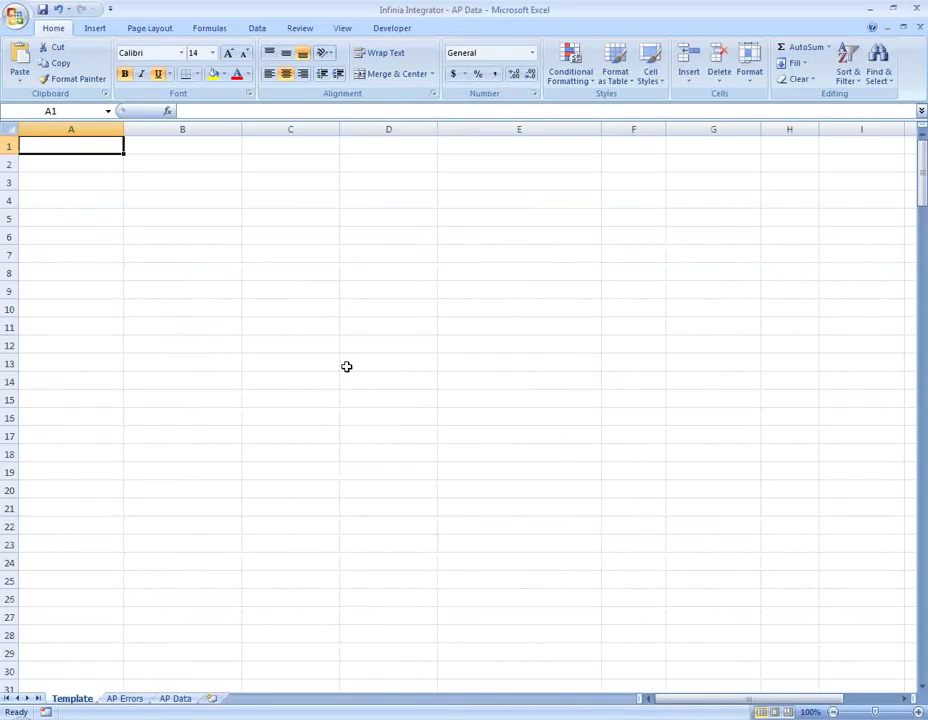
# - Paste the field names as Template row 1 headers, then copy the AP Errors invoice data
pyautogui.rightClick(59, 145)
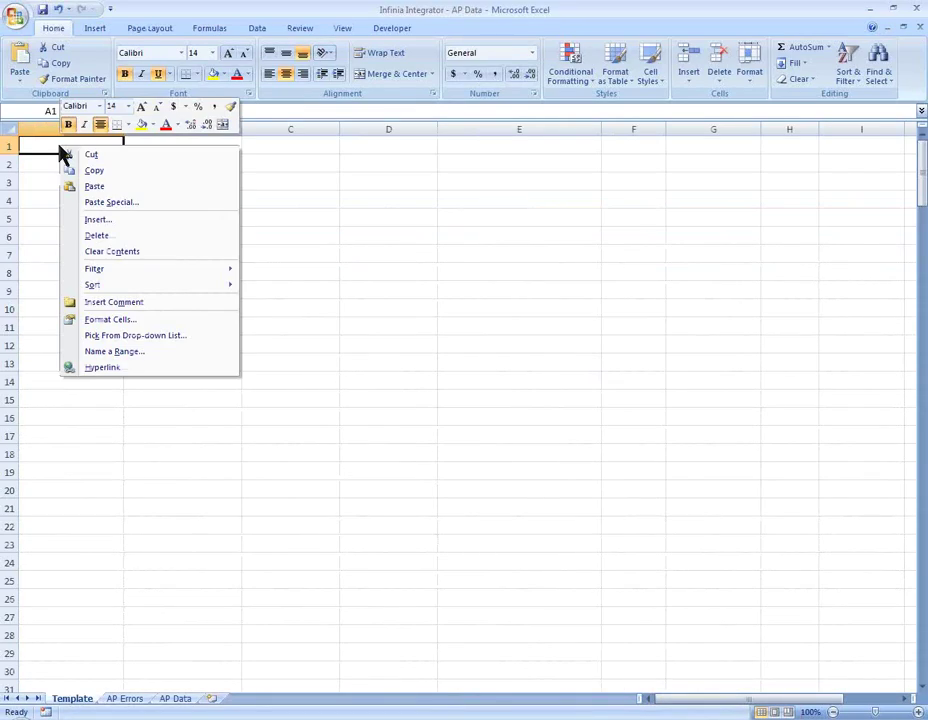
pyautogui.click(90, 187)
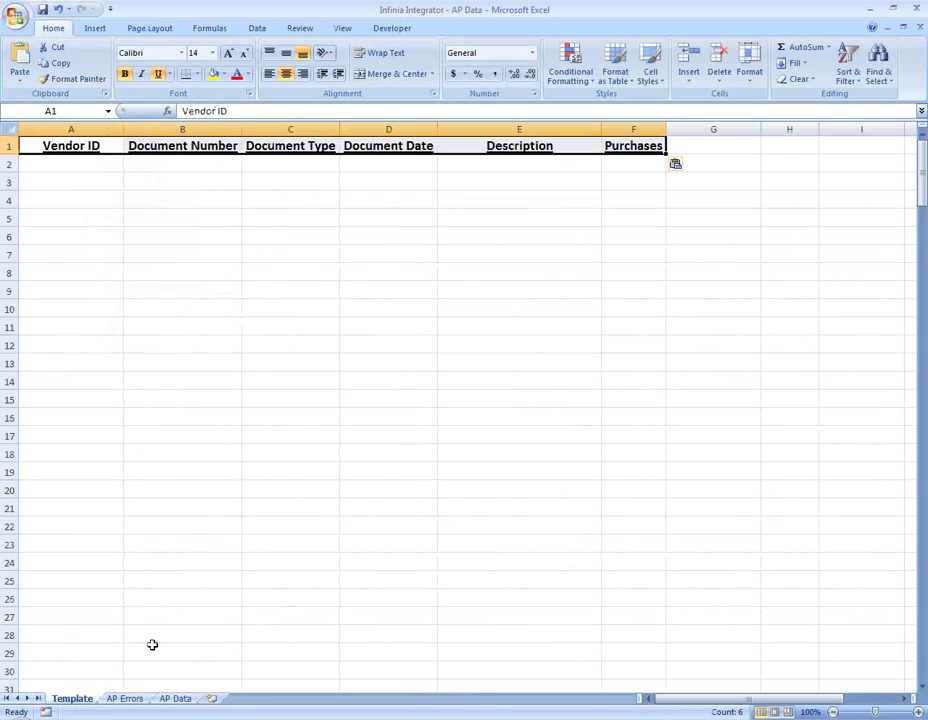
pyautogui.click(126, 698)
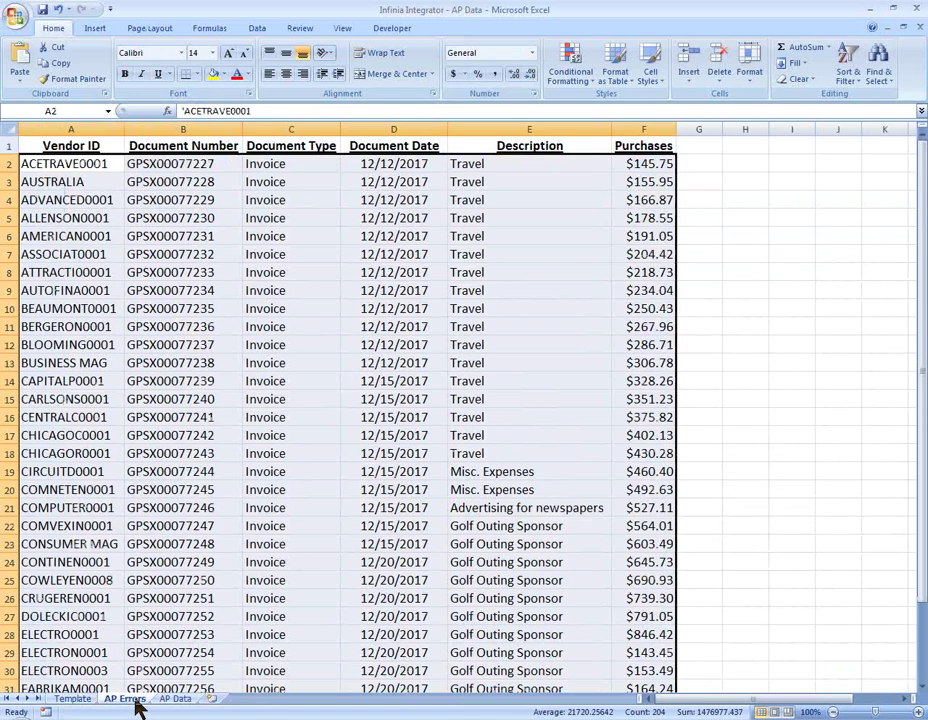
pyautogui.rightClick(193, 290)
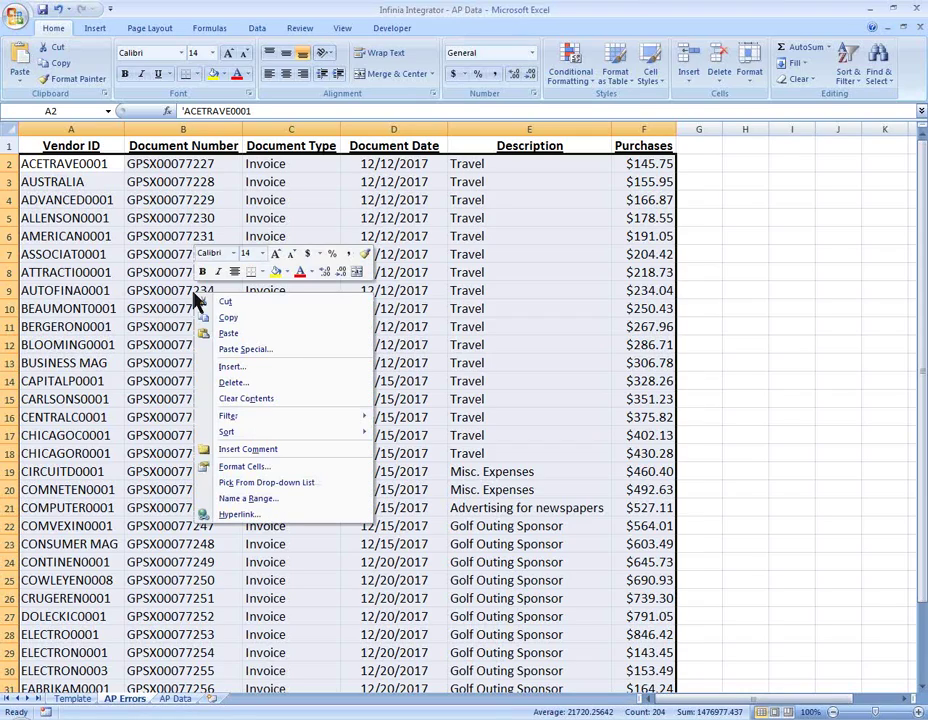
pyautogui.click(256, 320)
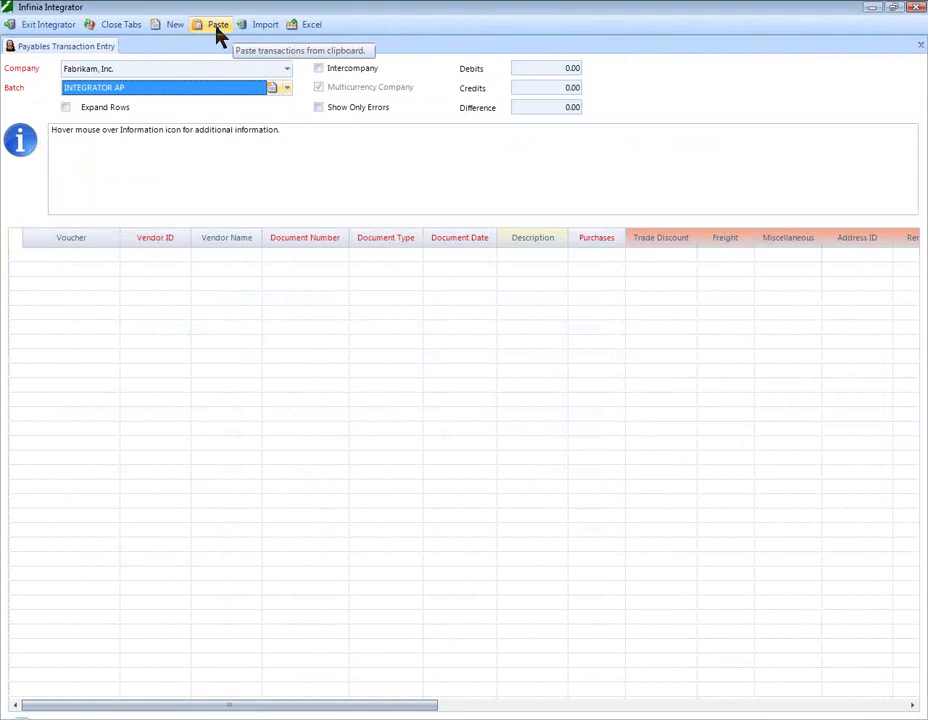
# - Paste the invoices (11,896.25 totals) and show only errors to find row 33's GREENLAK 'Vendor not found'
pyautogui.click(216, 28)
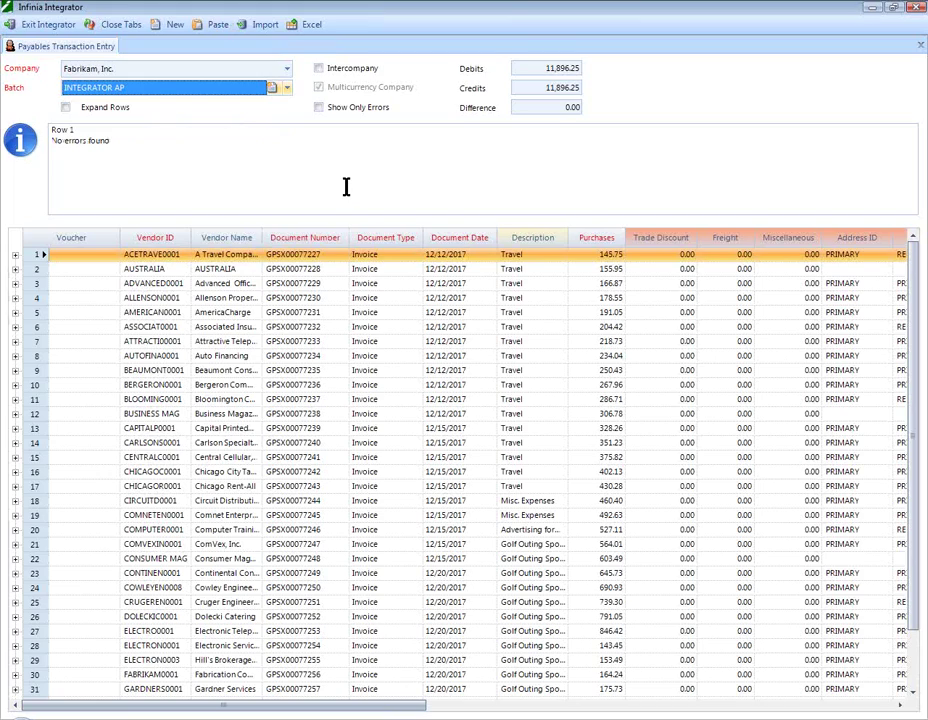
pyautogui.click(319, 108)
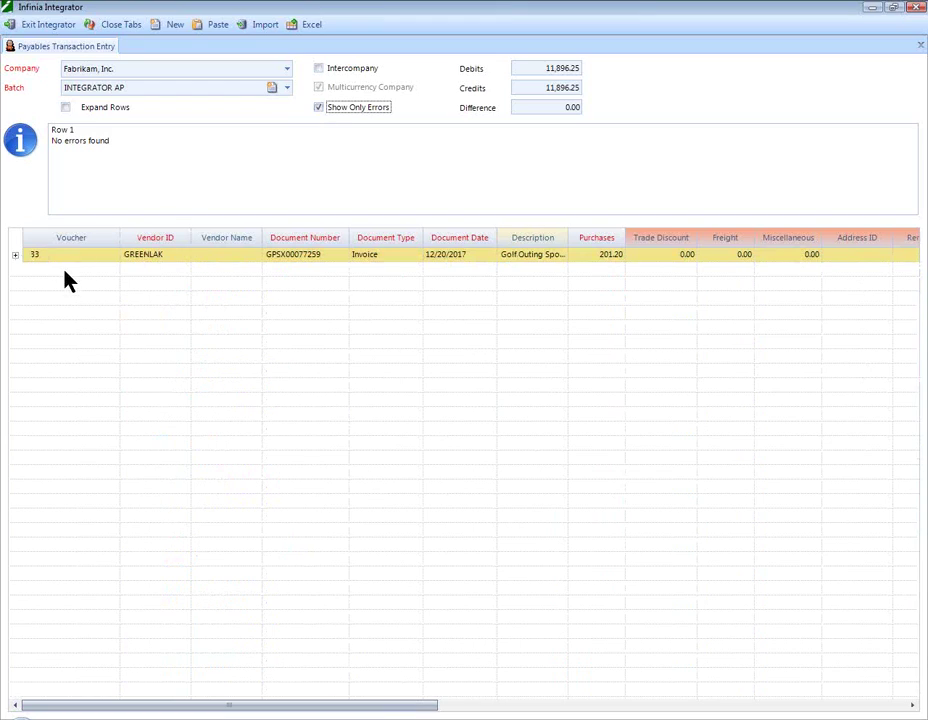
pyautogui.click(36, 264)
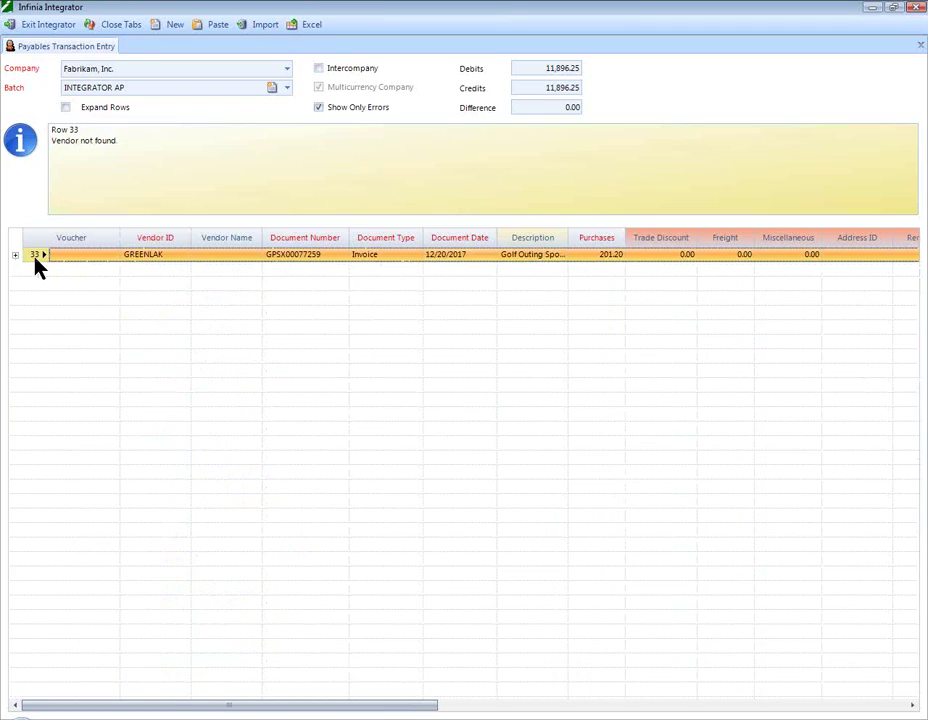
pyautogui.click(320, 109)
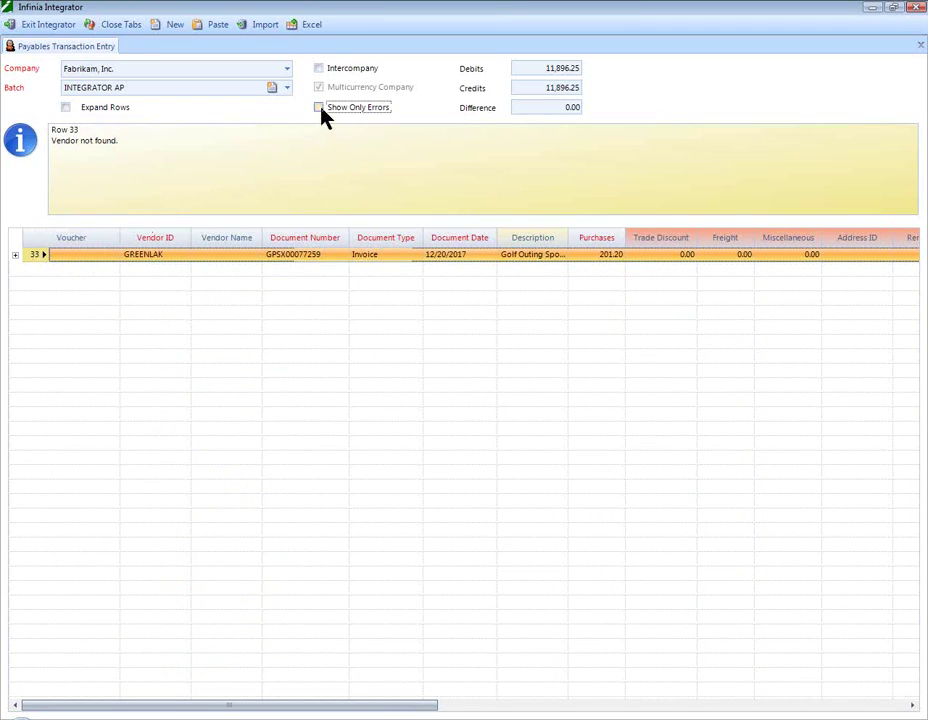
# - Clear the Integrator grid to 0.00 and copy the invoice table from Excel's AP Data sheet
pyautogui.click(170, 30)
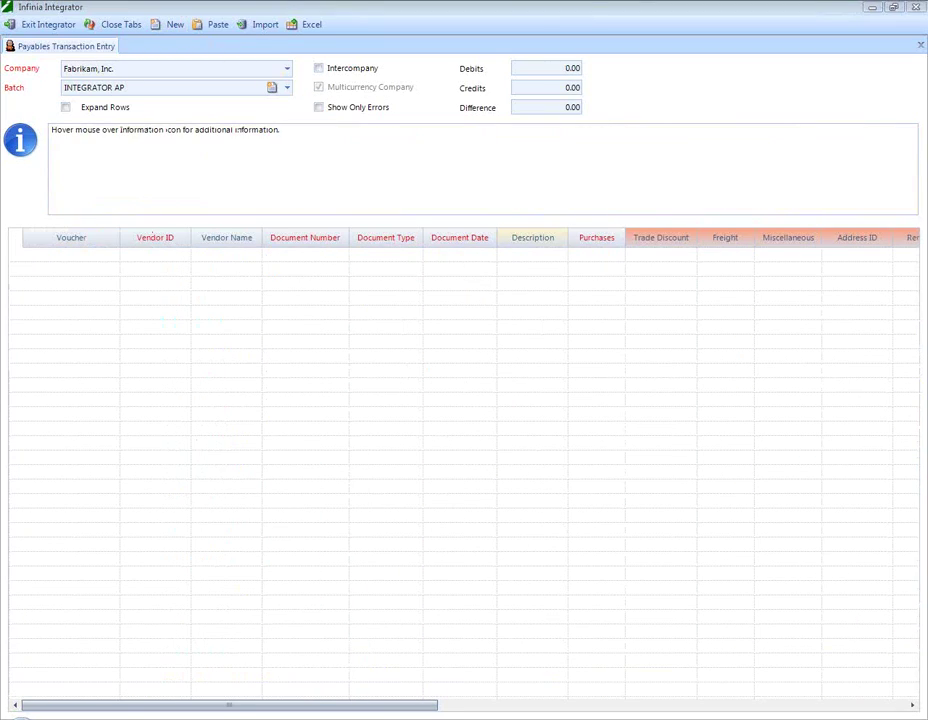
pyautogui.hotkey('alt', 'Tab')
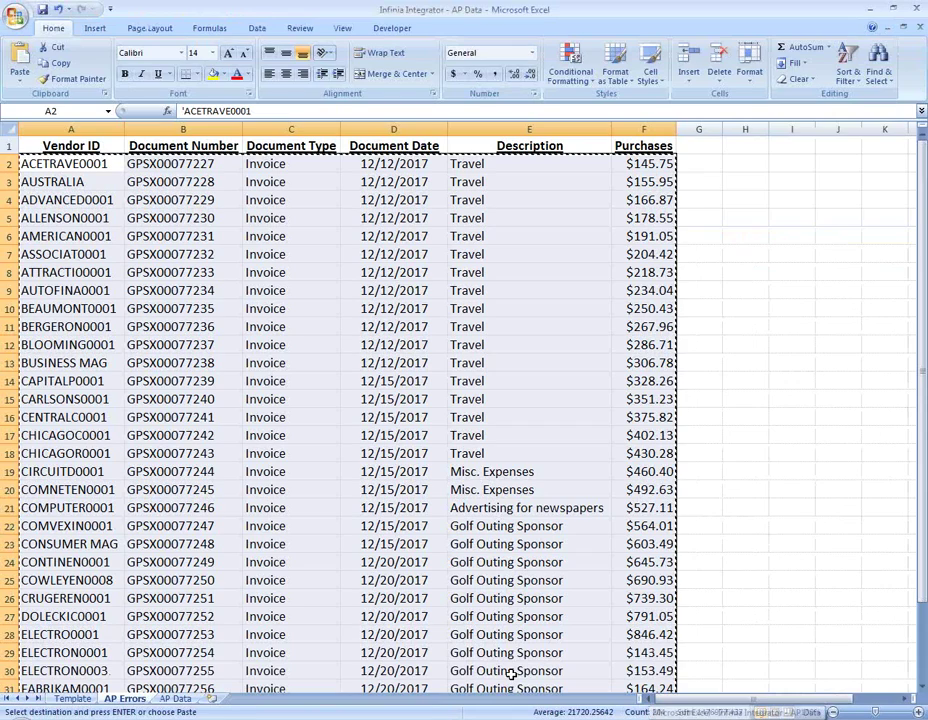
pyautogui.click(175, 699)
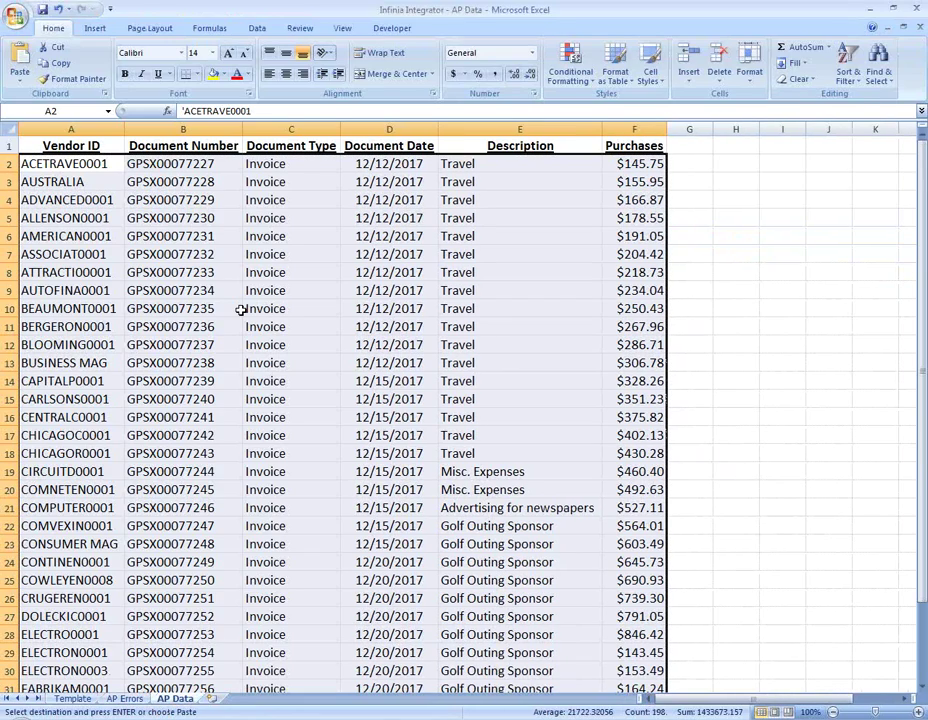
pyautogui.rightClick(241, 310)
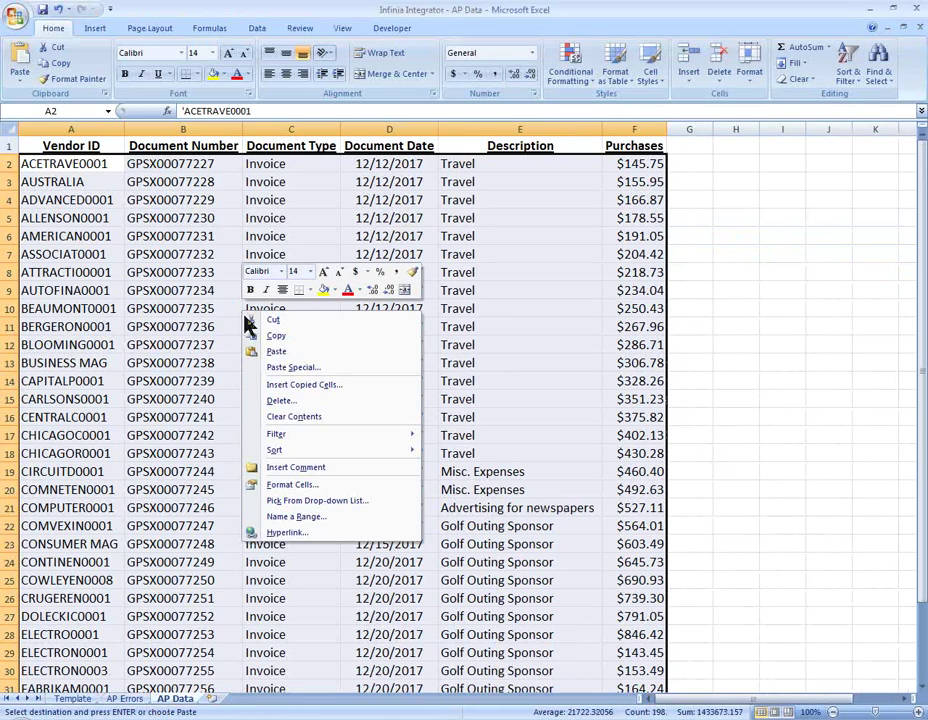
pyautogui.click(259, 343)
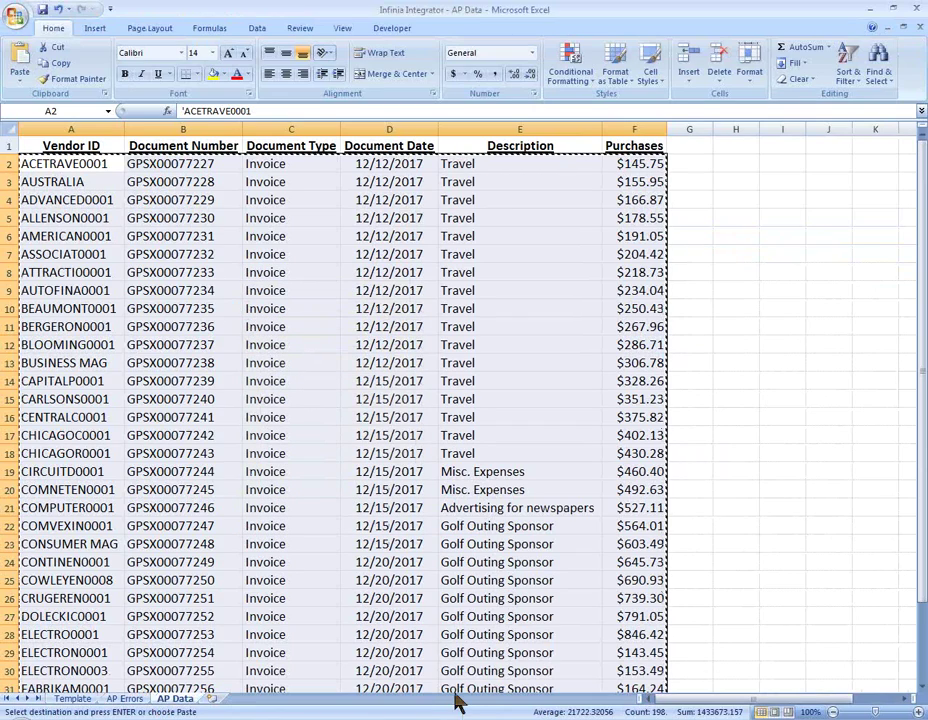
pyautogui.hotkey('alt', 'Tab')
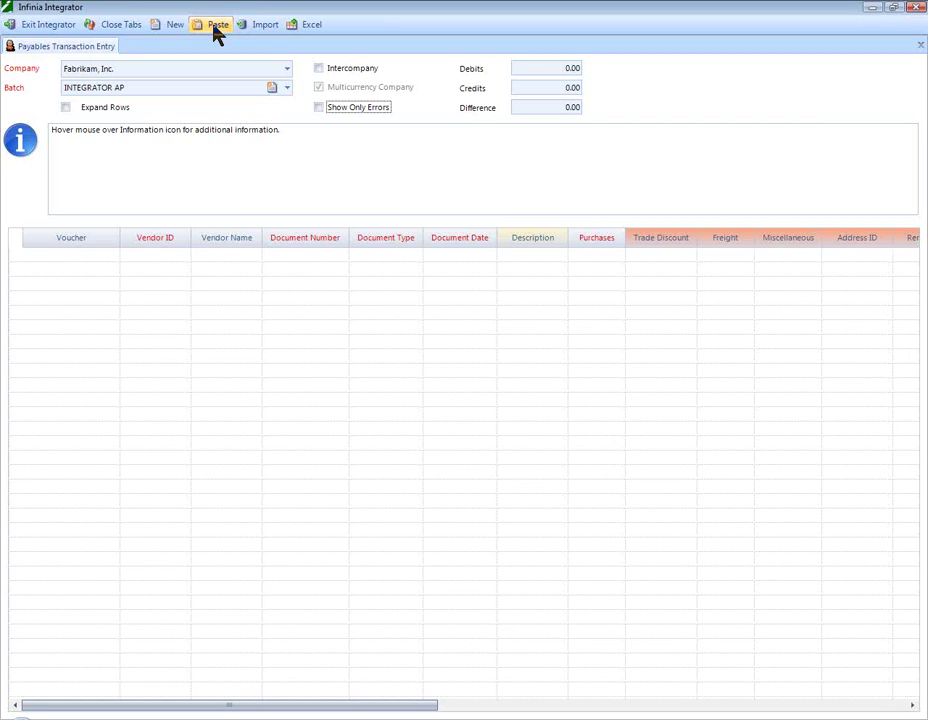
# - Paste the AP Data invoices (11,882.17 balanced) and confirm Show Only Errors lists no rows
pyautogui.click(216, 26)
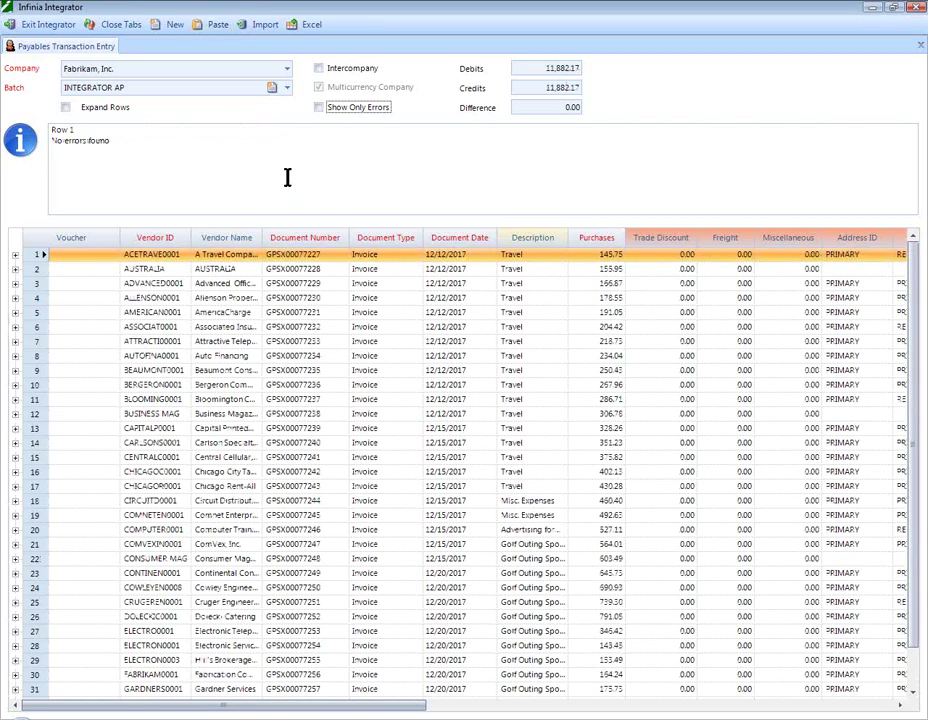
pyautogui.click(320, 108)
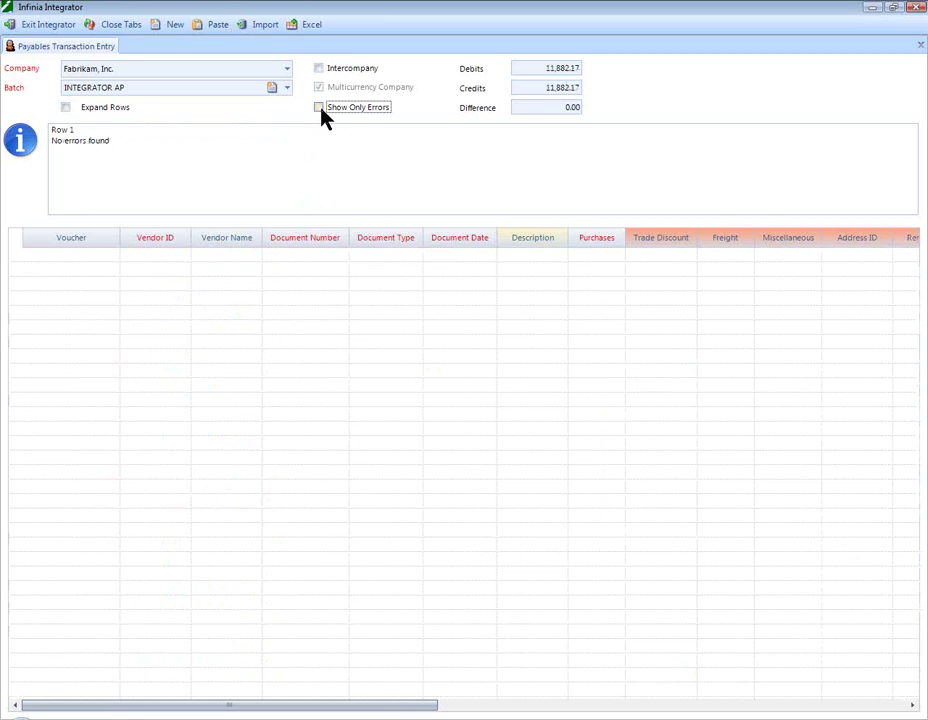
pyautogui.click(319, 107)
# - Import the invoices into GP with the Display report and import option
pyautogui.click(265, 25)
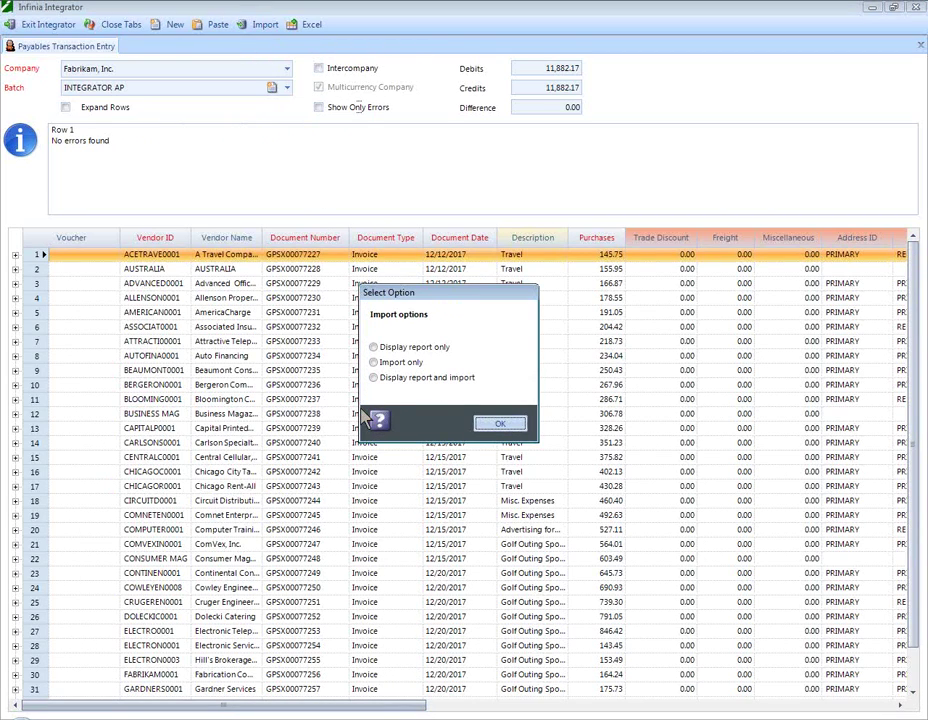
pyautogui.click(374, 378)
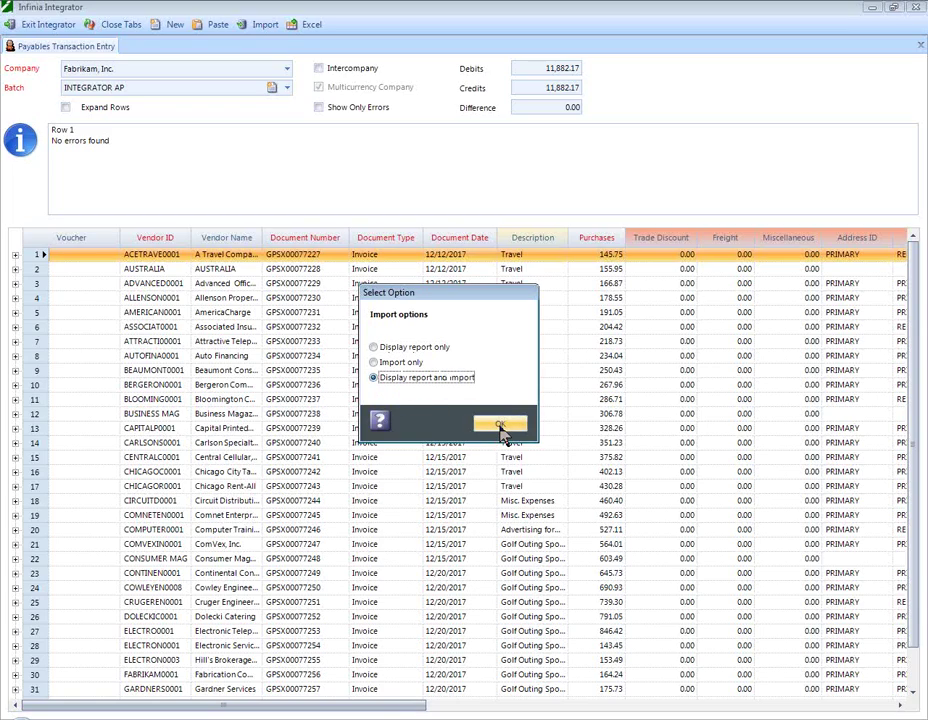
pyautogui.click(502, 427)
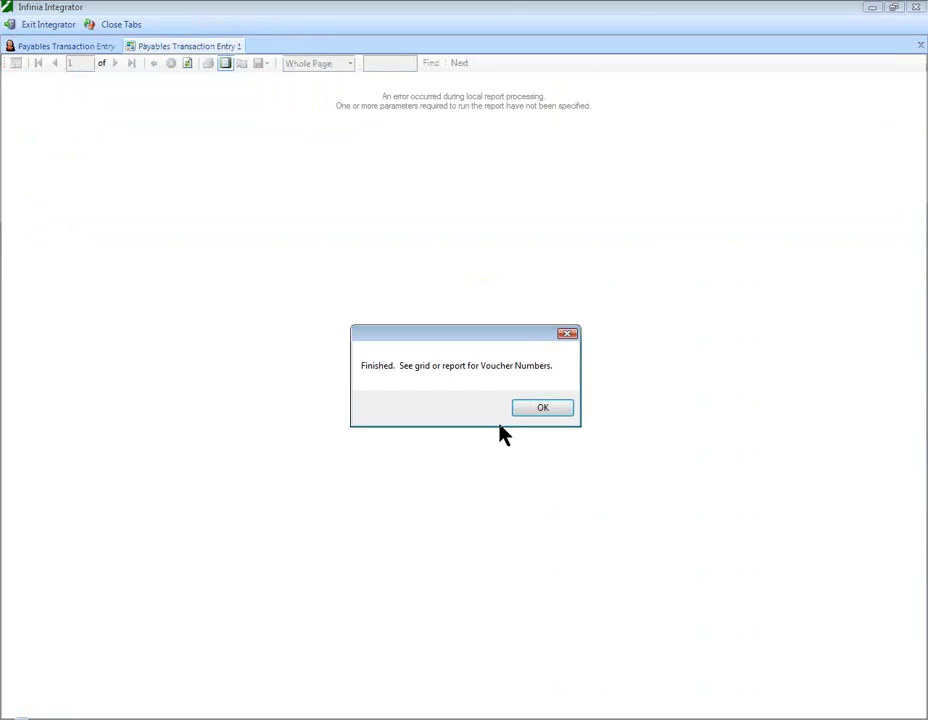
# - Dismiss the Finished message and zoom the 33-invoice audit report to 200%
pyautogui.click(518, 412)
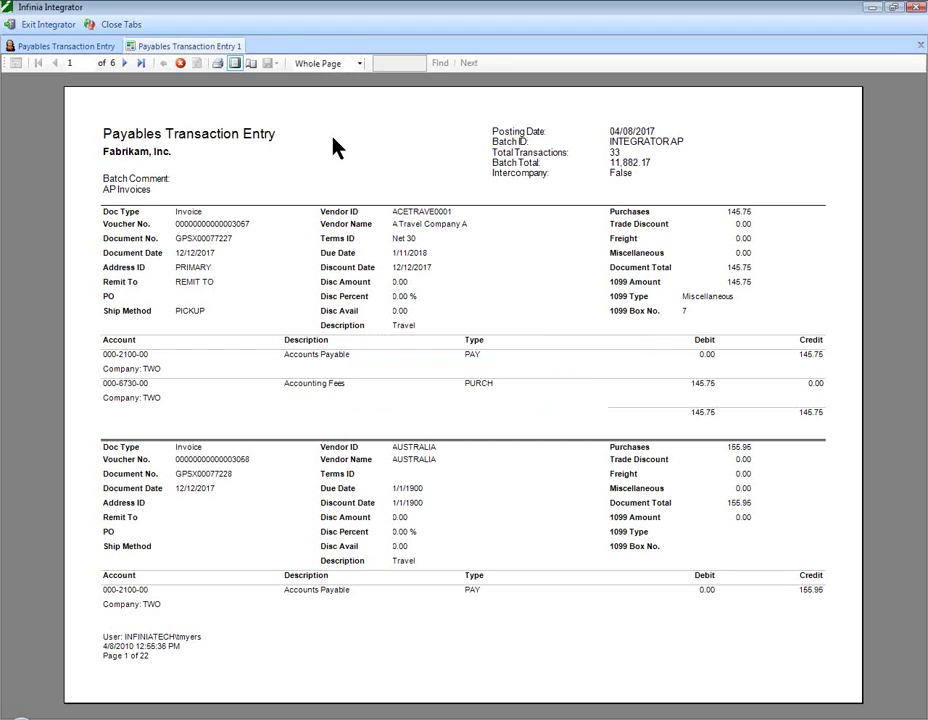
pyautogui.click(363, 63)
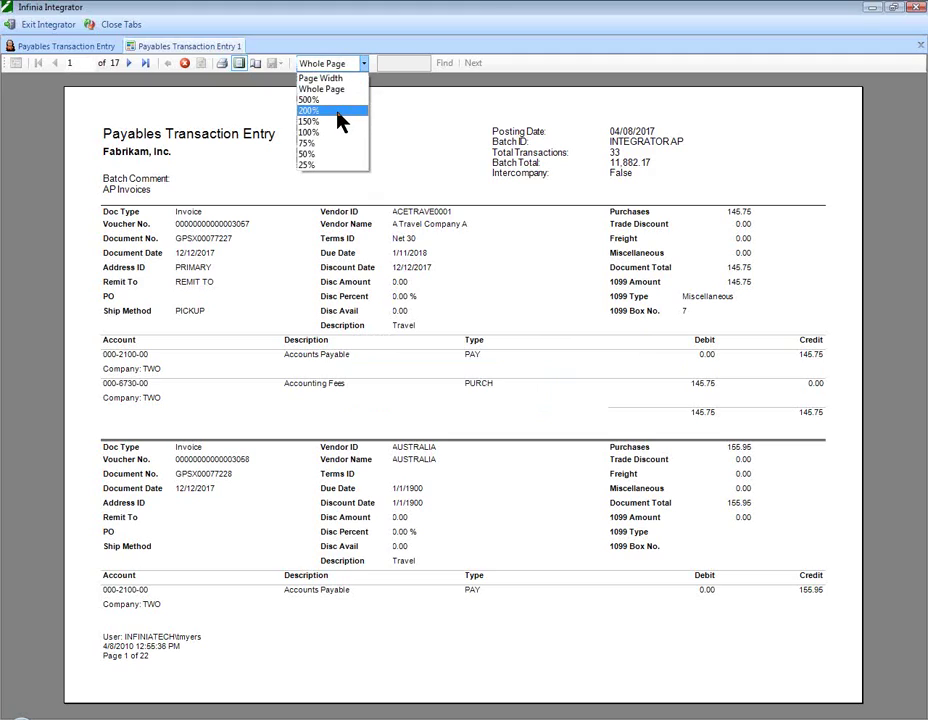
pyautogui.click(340, 110)
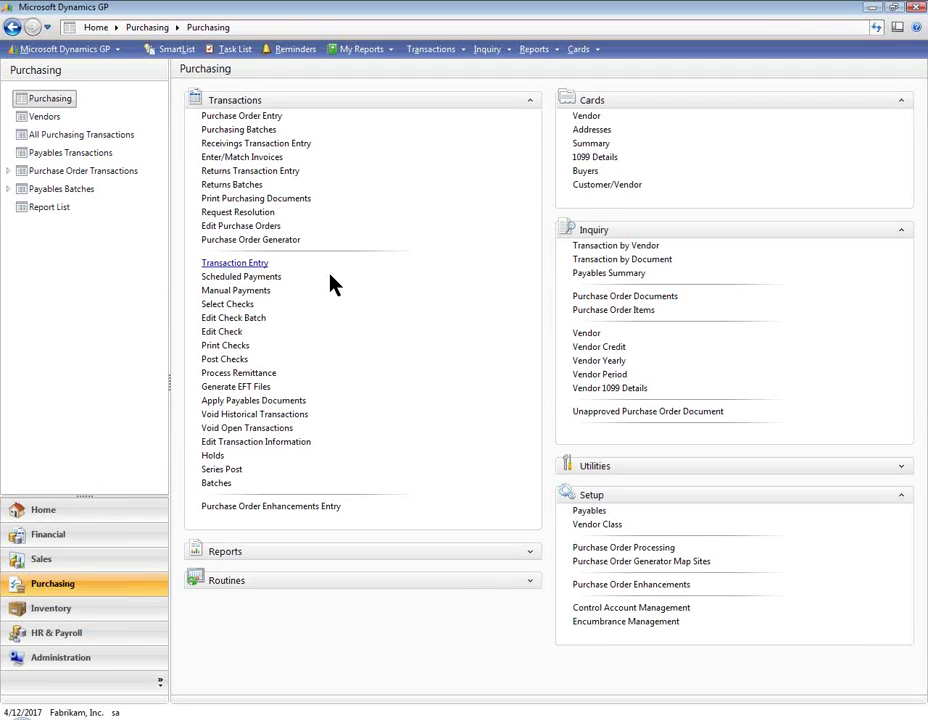
pyautogui.click(255, 264)
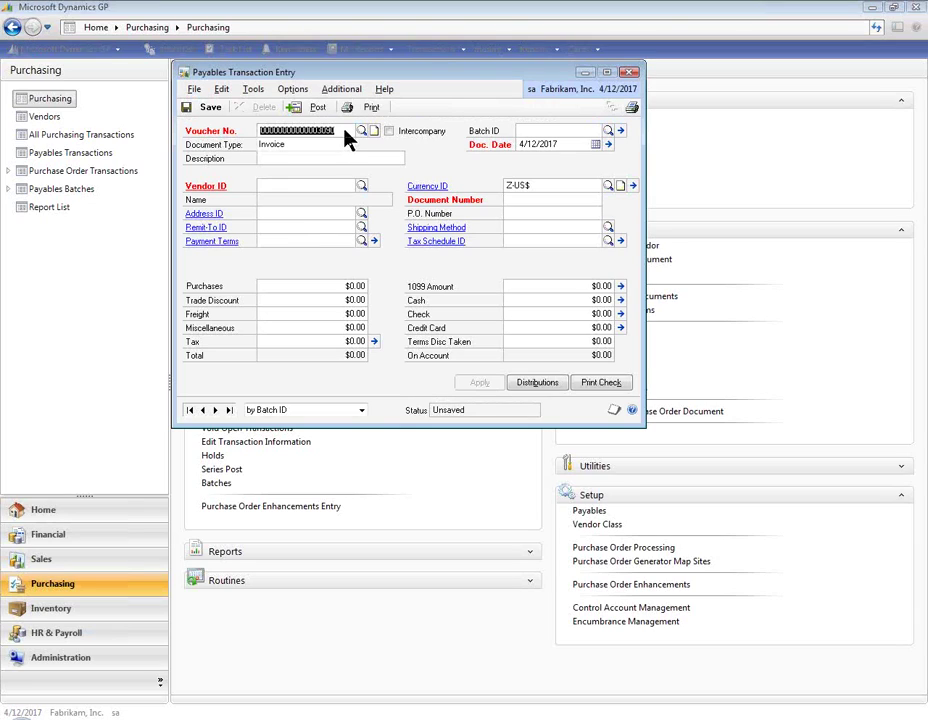
pyautogui.press('BackSpace')
pyautogui.press('BackSpace')
pyautogui.write('89')
pyautogui.press('Tab')
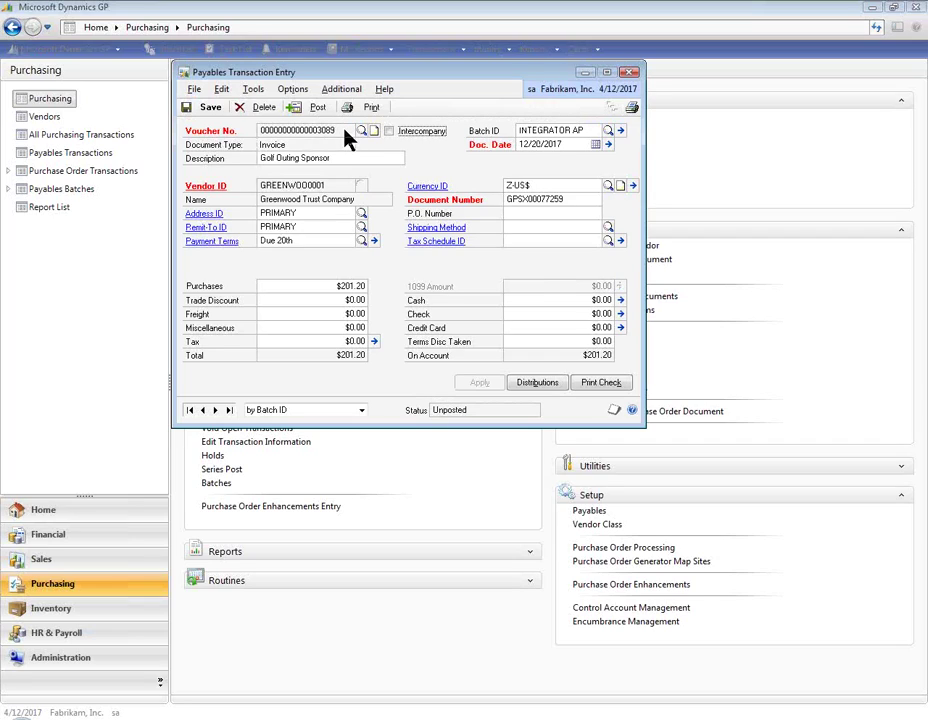